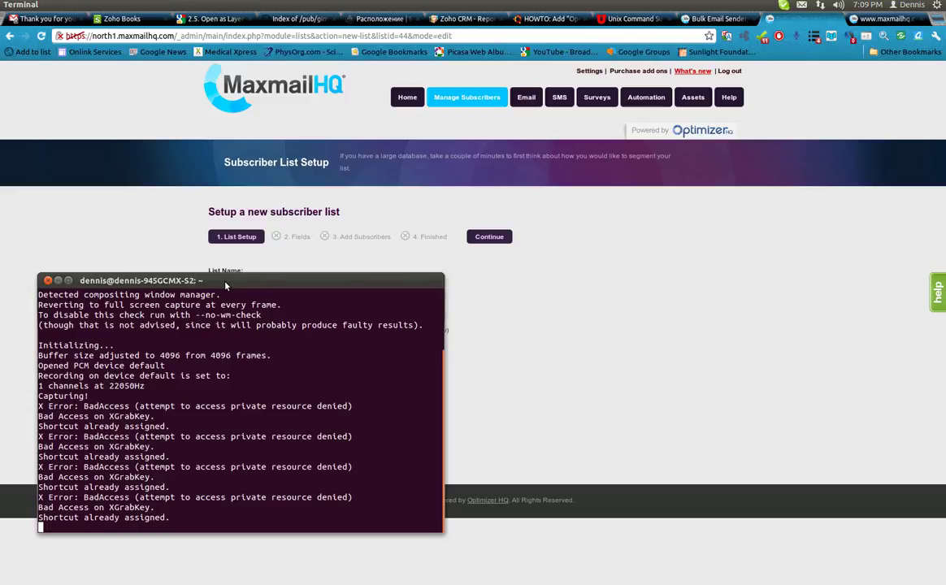
# - Bring the home-folder terminal over the jaih utf8 list setup page and list its files with ls
pyautogui.click(134, 202)
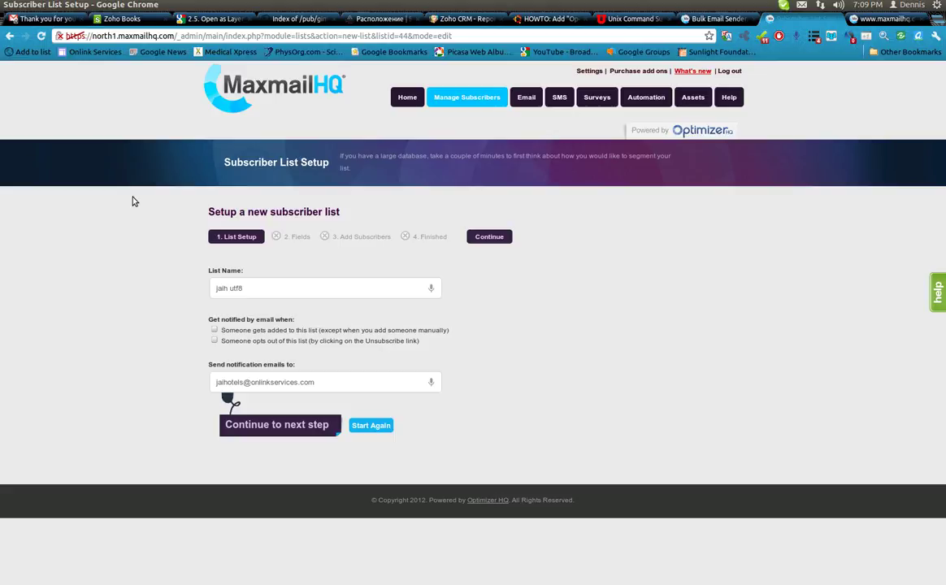
pyautogui.hotkey('alt', 'Tab')
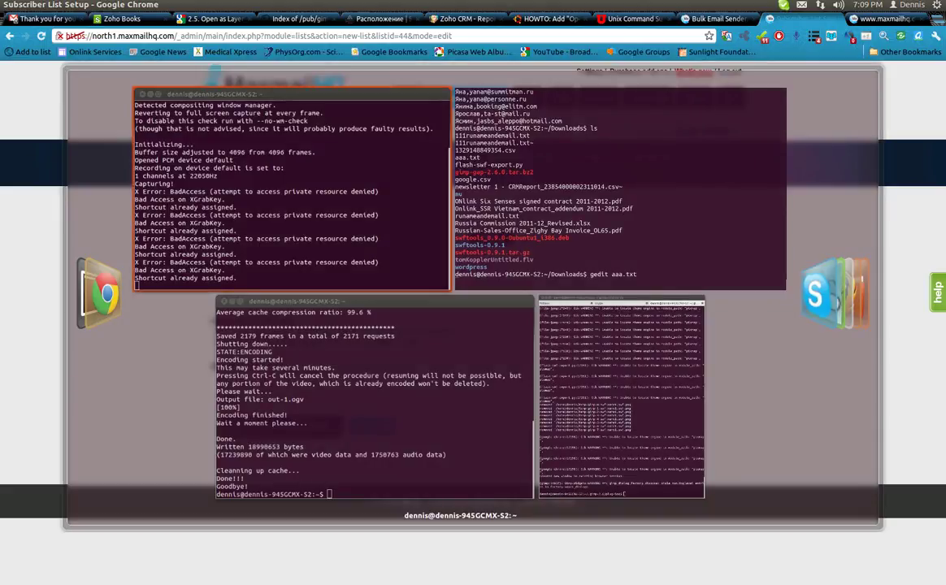
pyautogui.hotkey('alt', '`')
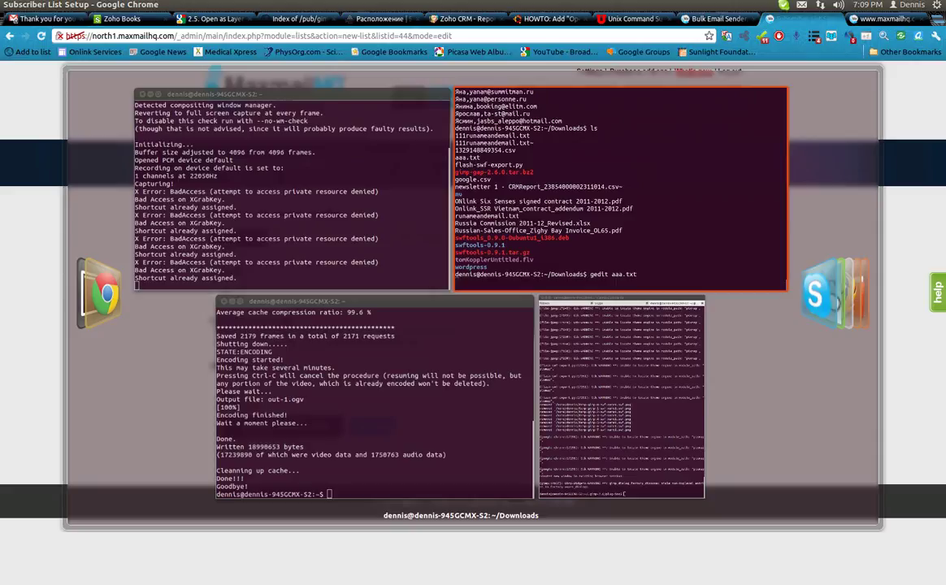
pyautogui.hotkey('alt', '`')
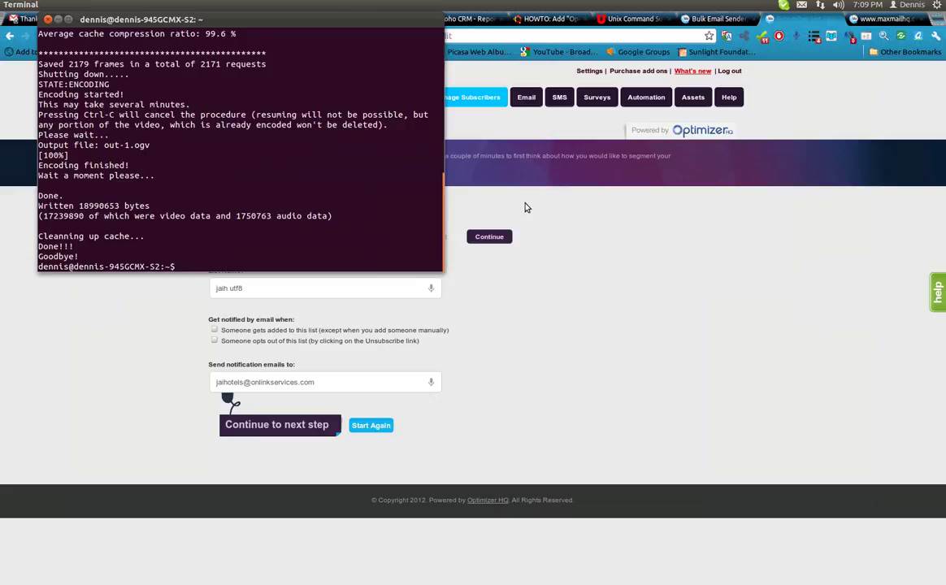
pyautogui.write('ls')
pyautogui.press('Return')
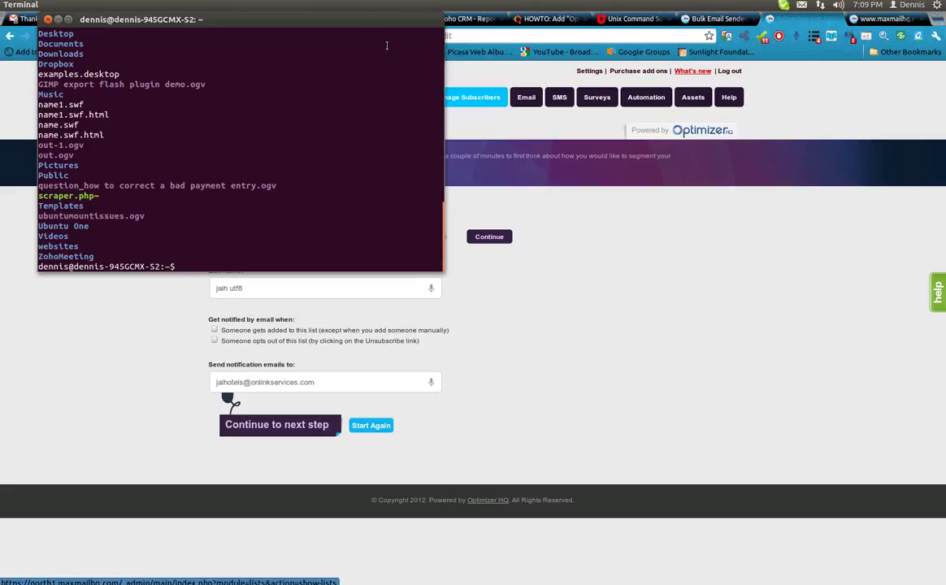
# - Maximize the terminal, change into the Downloads folder and list its files
pyautogui.doubleClick(327, 17)
pyautogui.scroll(2, 491, 235)
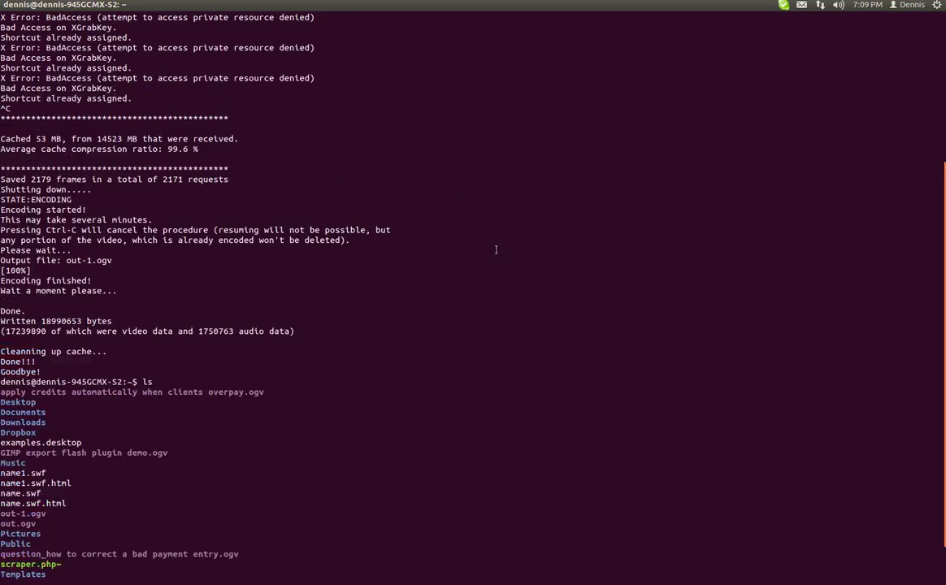
pyautogui.write('ls')
pyautogui.press('Return')
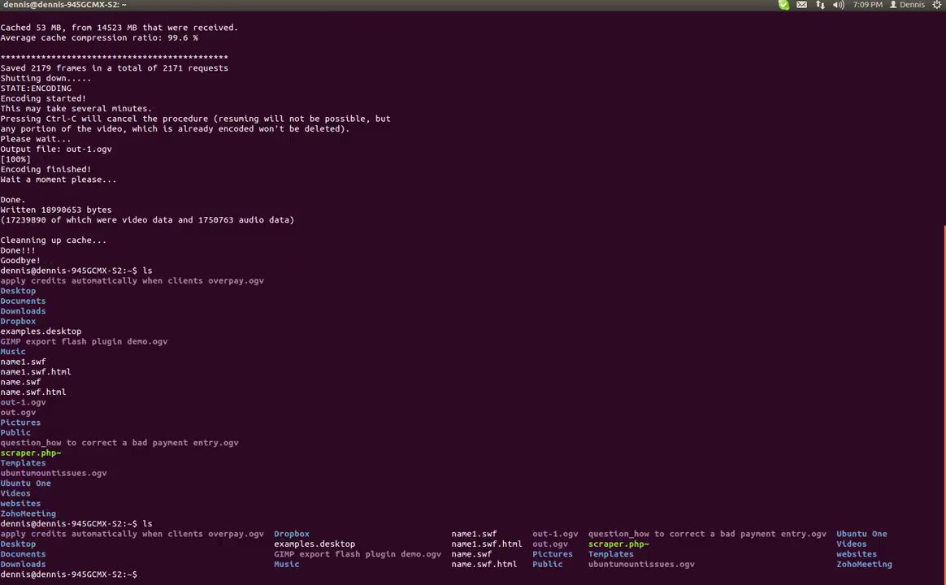
pyautogui.write('c')
pyautogui.write('d Do')
pyautogui.press('Tab')
pyautogui.press('Return')
pyautogui.write('ls')
pyautogui.press('Return')
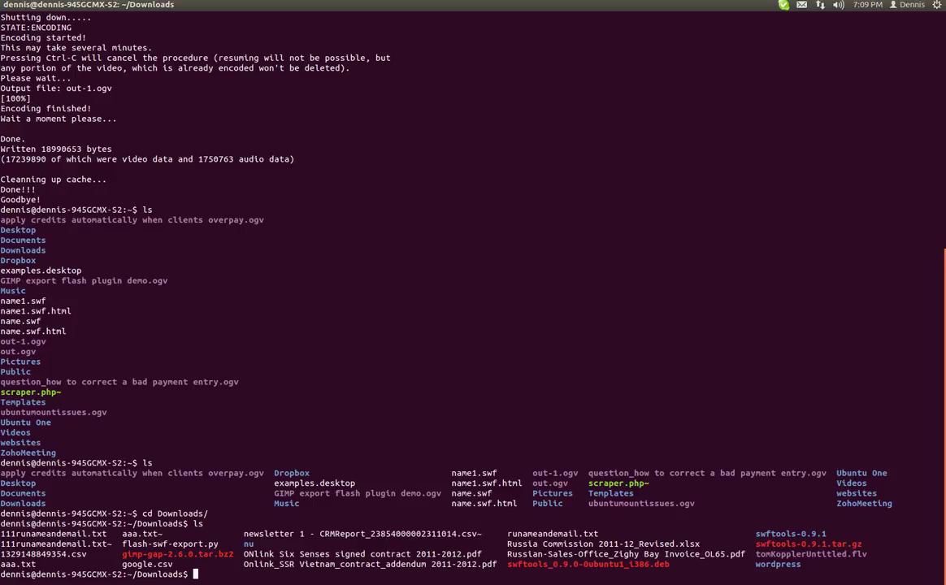
# - Clear the terminal screen and enlarge the terminal font twice
pyautogui.write('clr')
pyautogui.write('ar')
pyautogui.press('Return')
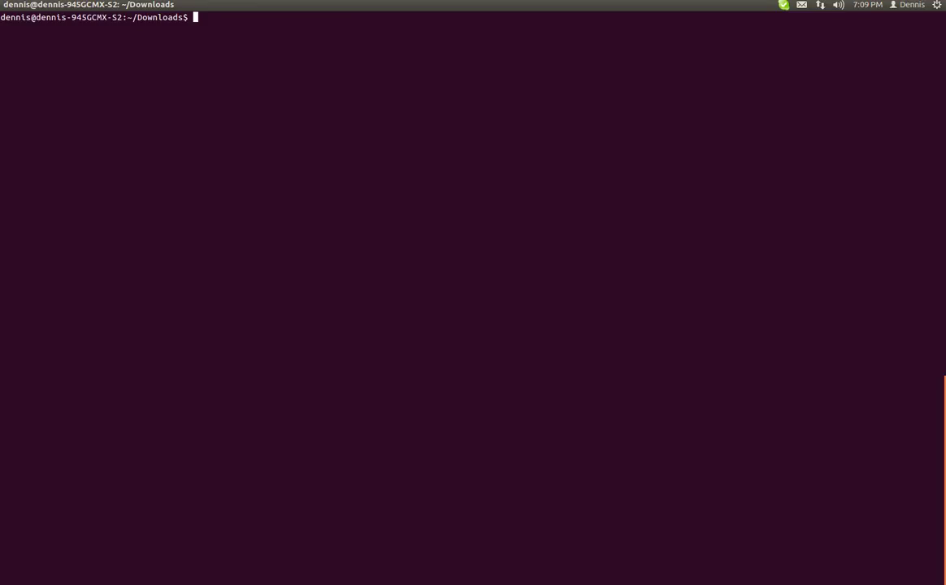
pyautogui.press('Tab')
pyautogui.press('Tab')
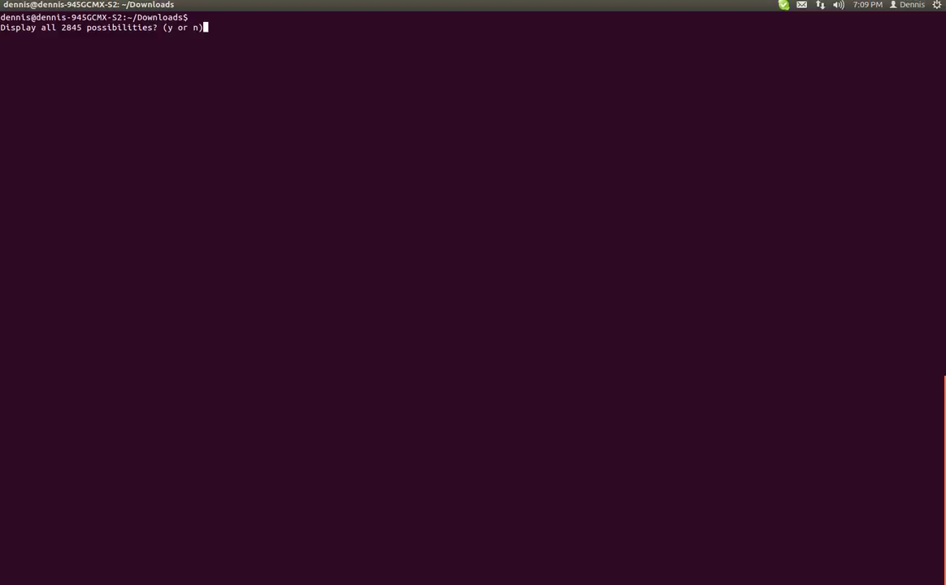
pyautogui.press('n')
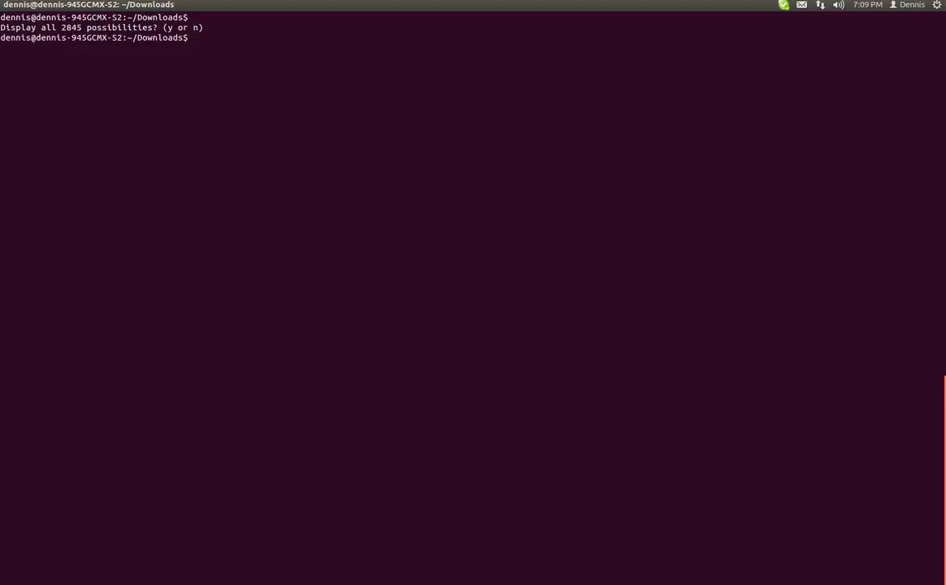
pyautogui.hotkey('ctrl', 'l')
pyautogui.hotkey('ctrl', '+')
pyautogui.hotkey('ctrl', '+')
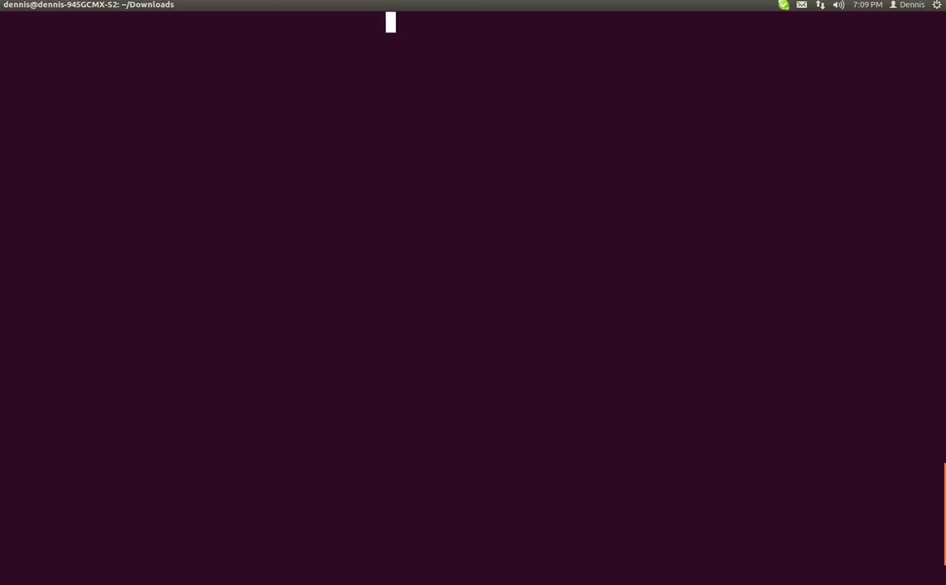
pyautogui.hotkey('ctrl', '+')
pyautogui.hotkey('ctrl', '+')
# - Print aaa.txt's name-and-email list with cat, then open aaa.txt in gedit
pyautogui.write('cat ')
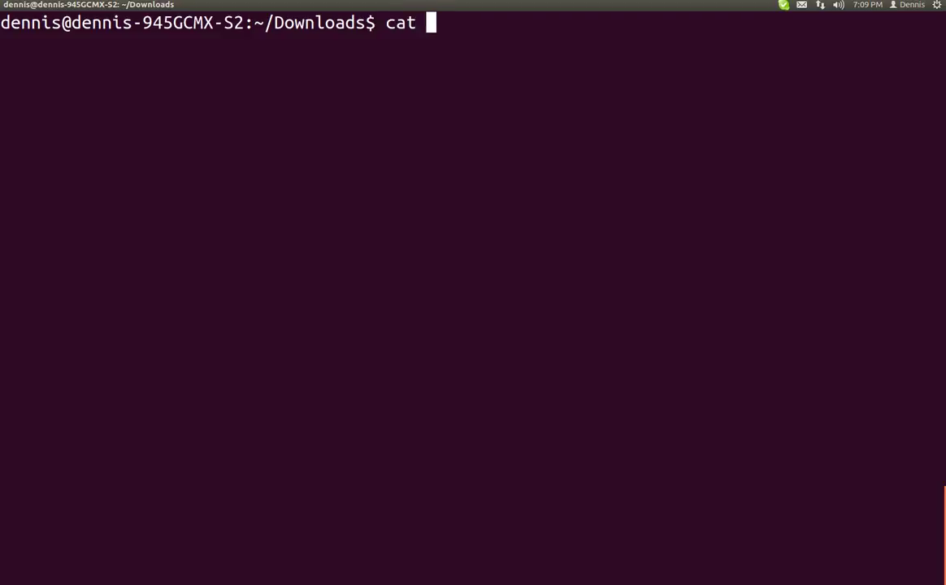
pyautogui.write('aaa.txt')
pyautogui.press('Return')
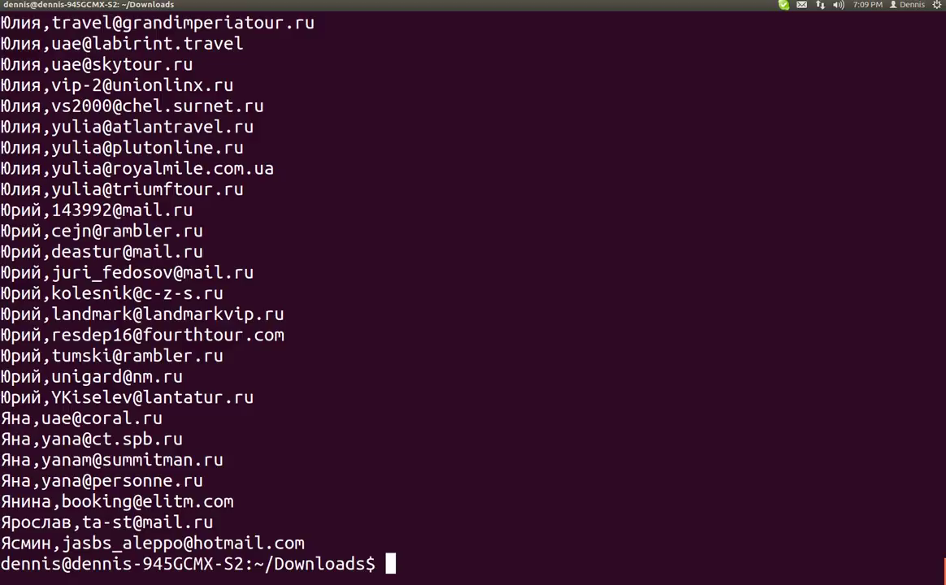
pyautogui.write('ge')
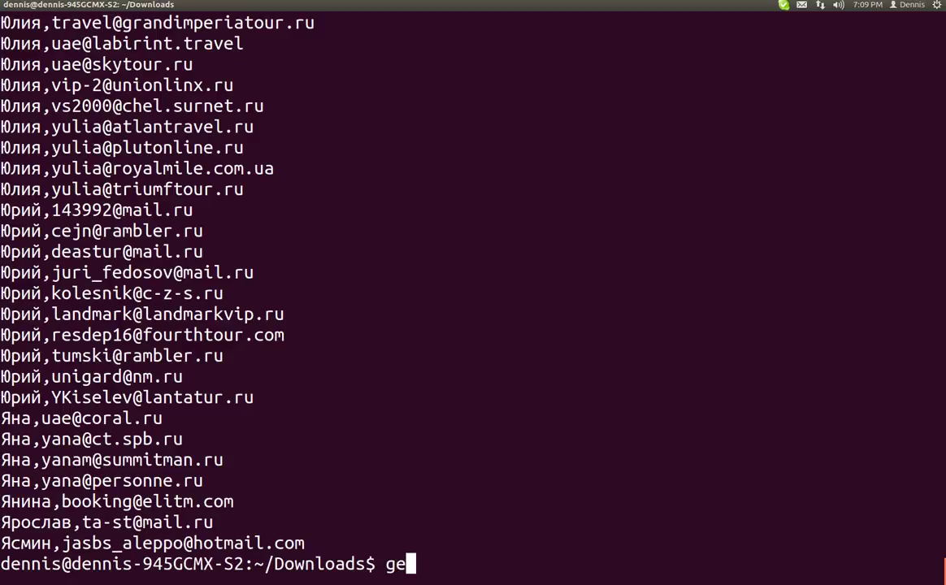
pyautogui.write('dit ')
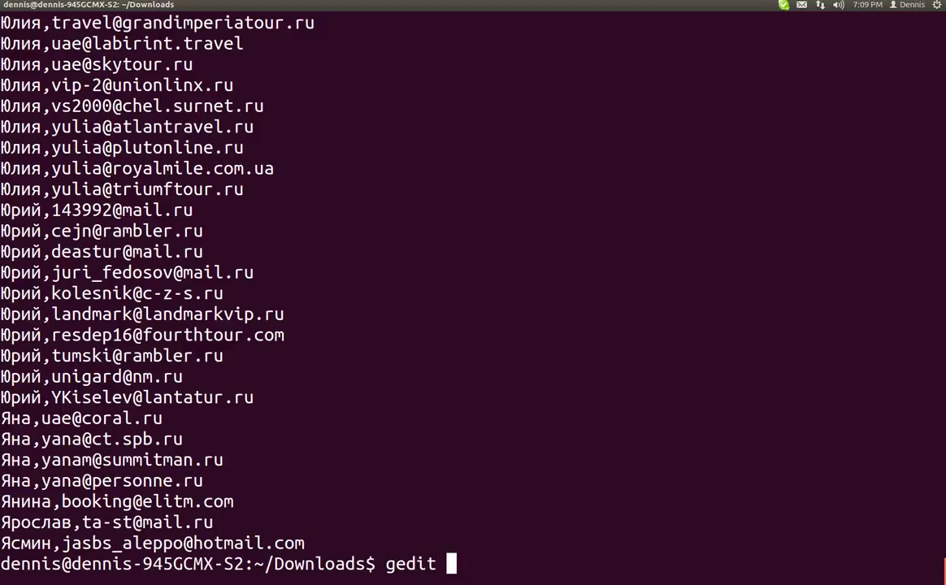
pyautogui.write('aaa.txt')
pyautogui.press('Return')
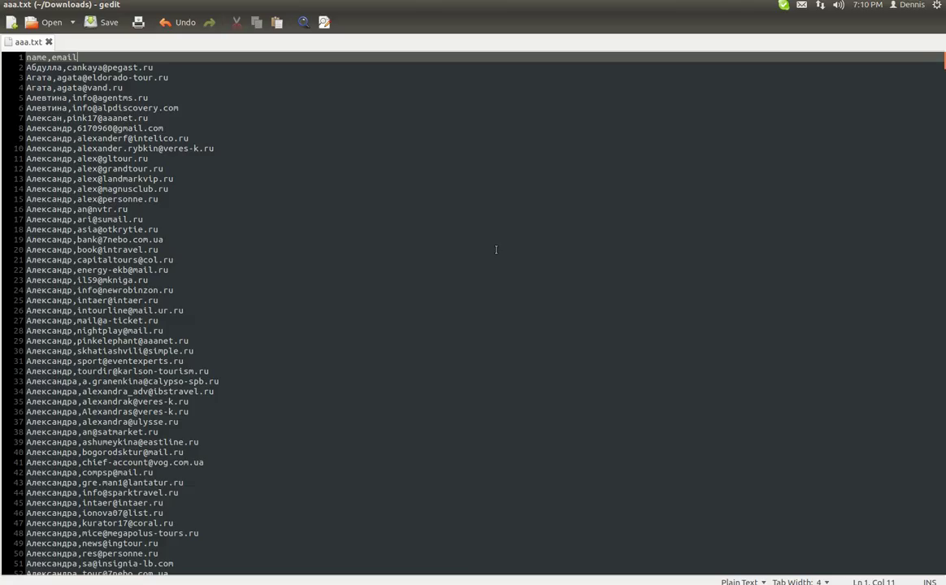
pyautogui.moveTo(122, 6)
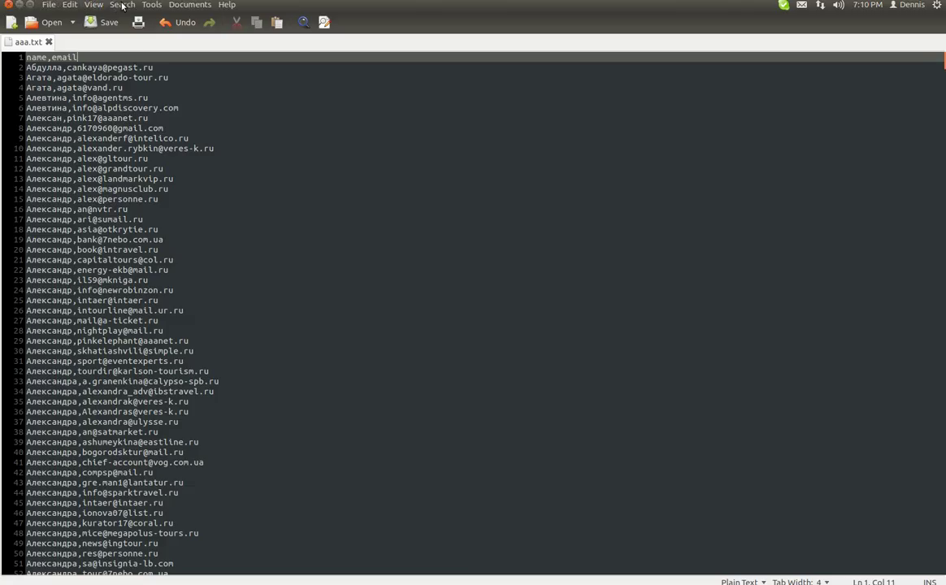
pyautogui.click(152, 5)
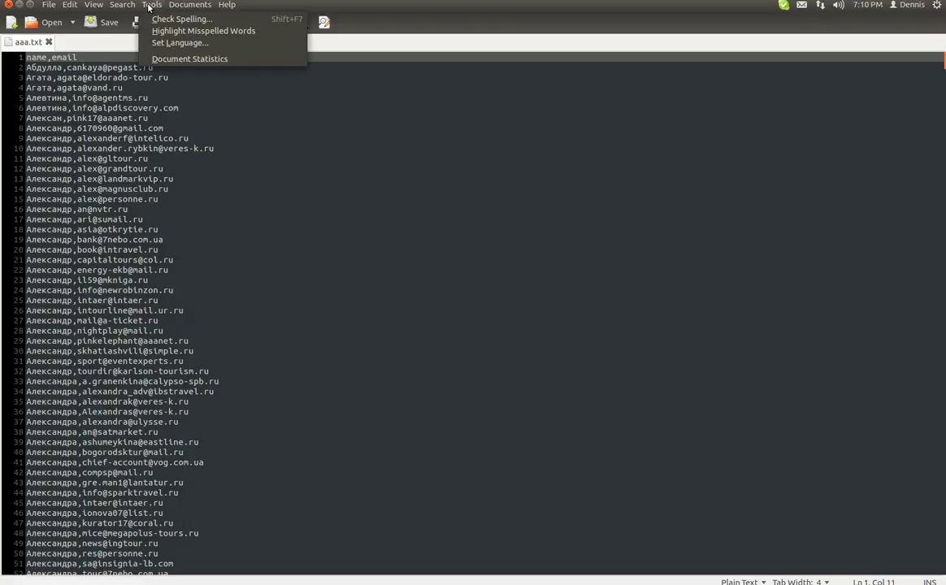
pyautogui.click(166, 59)
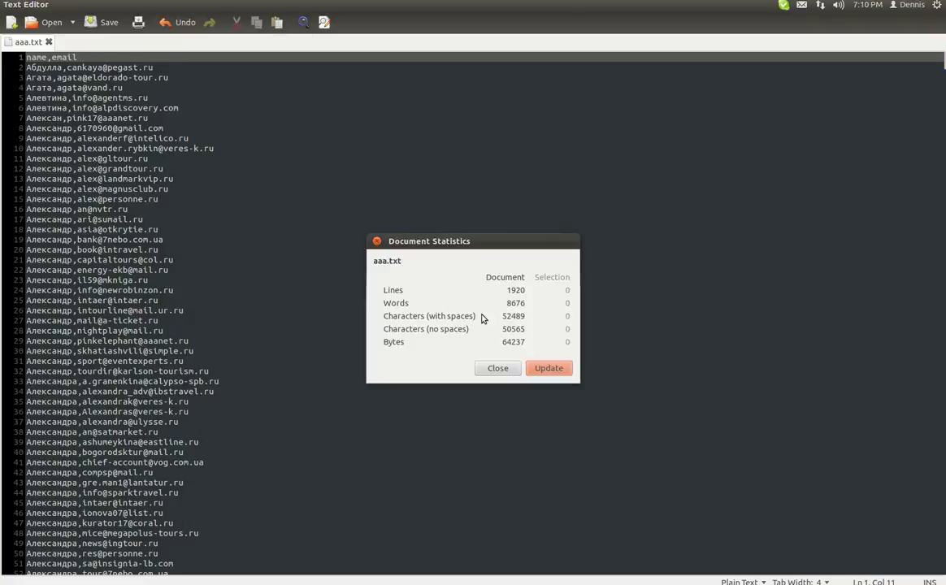
pyautogui.click(505, 369)
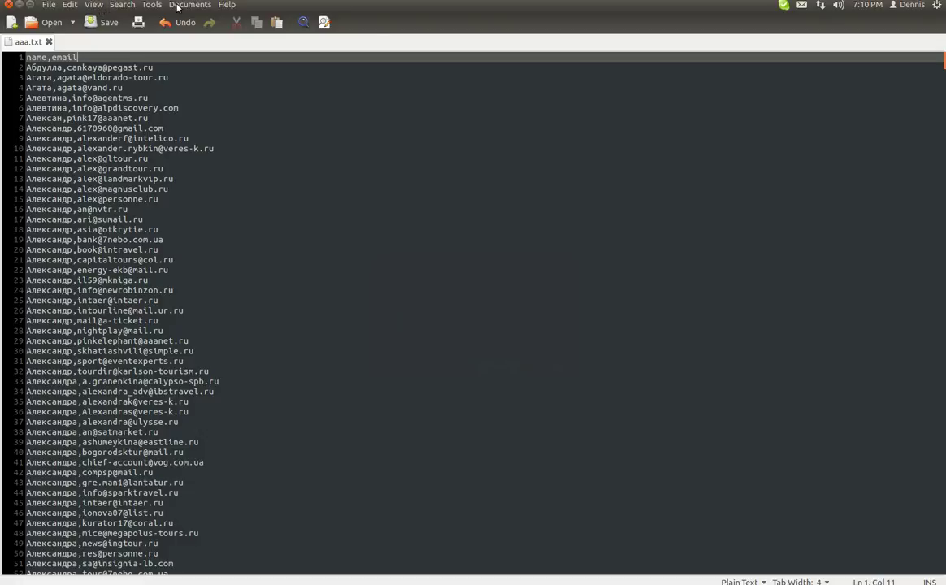
pyautogui.click(171, 7)
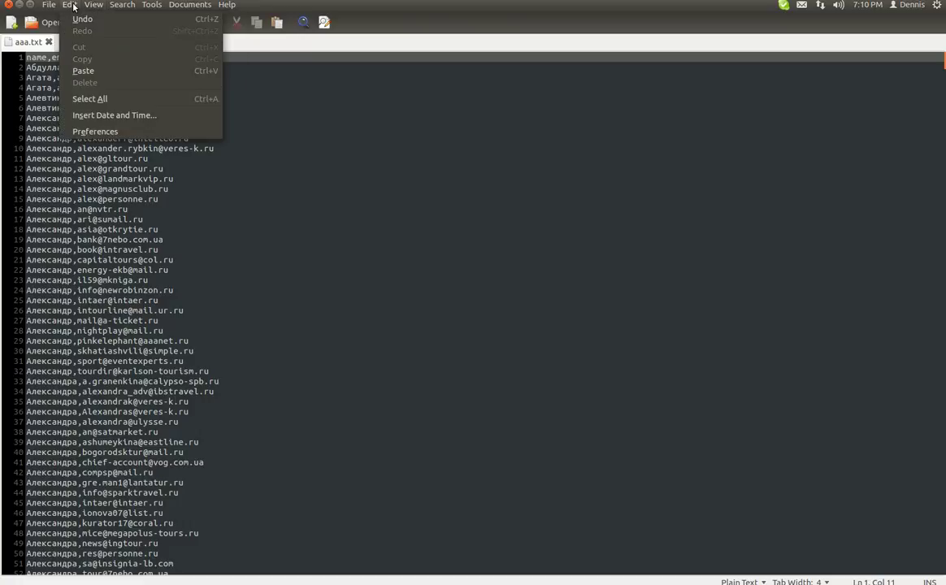
pyautogui.click(92, 122)
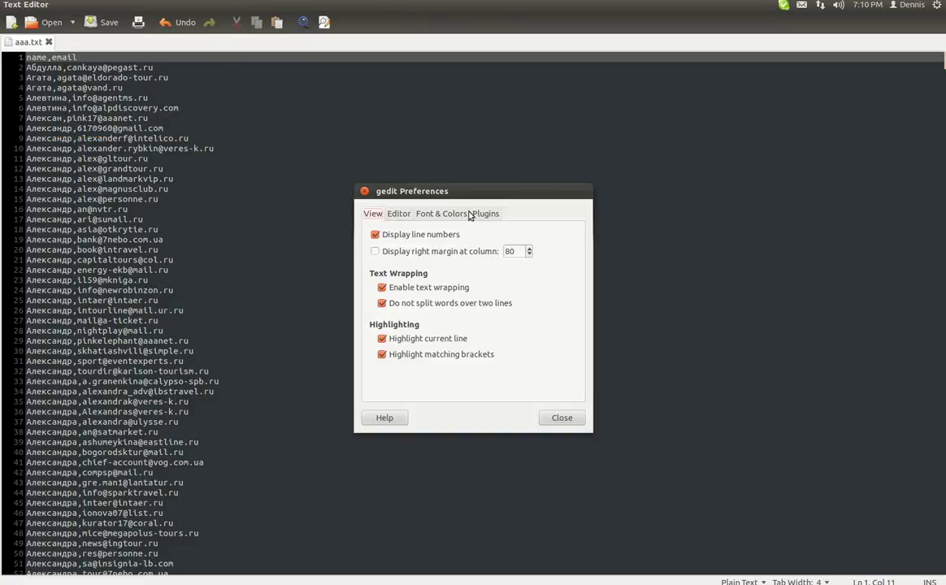
pyautogui.click(398, 214)
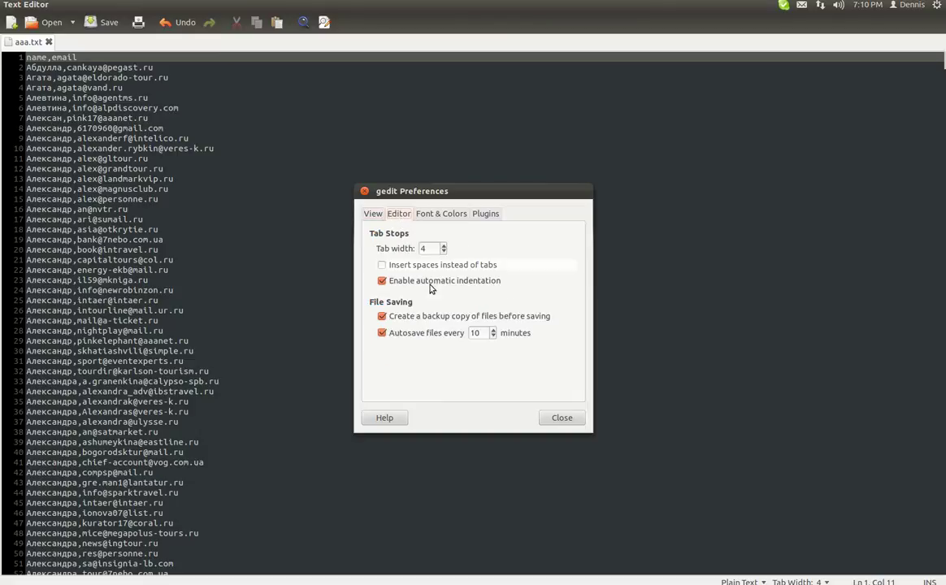
pyautogui.click(441, 214)
pyautogui.click(488, 213)
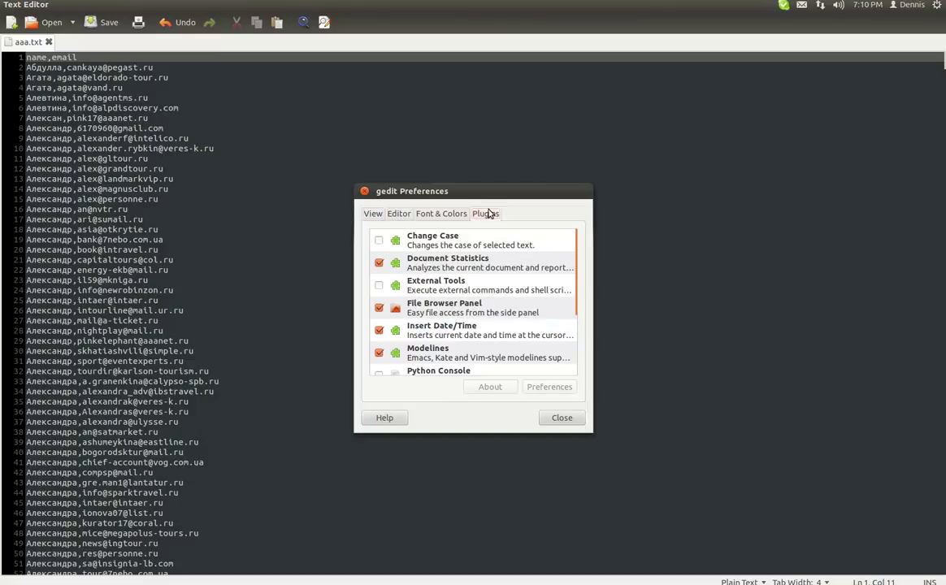
pyautogui.click(376, 215)
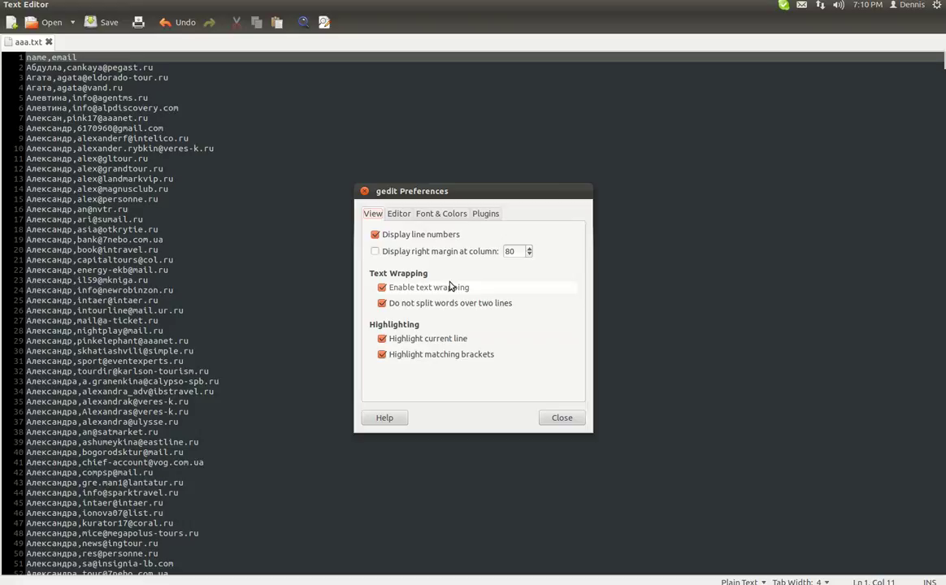
pyautogui.click(562, 417)
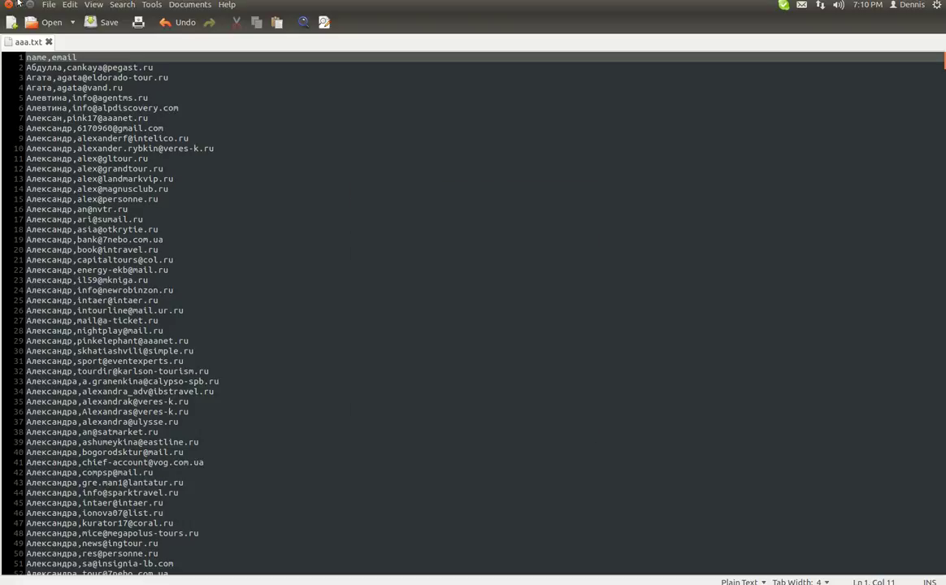
pyautogui.click(48, 4)
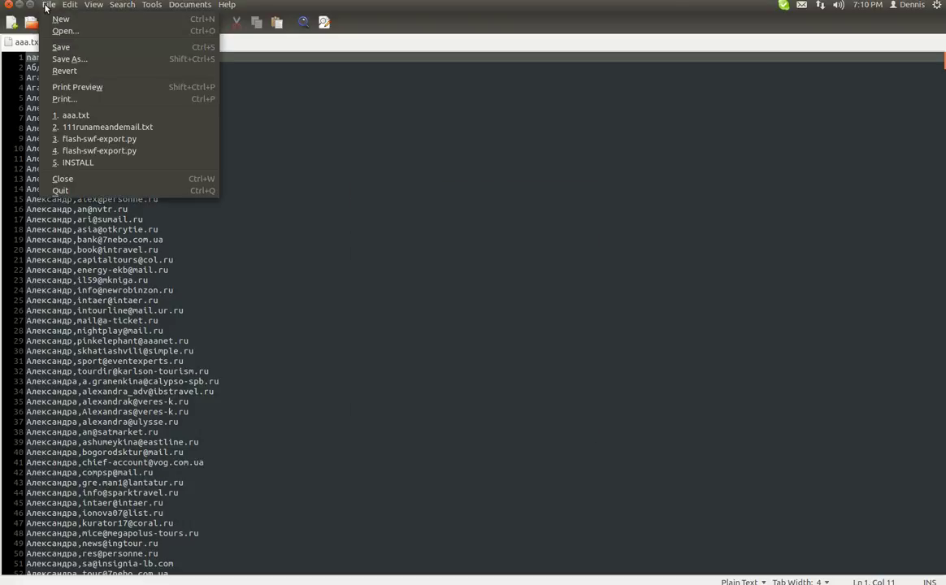
pyautogui.click(187, 5)
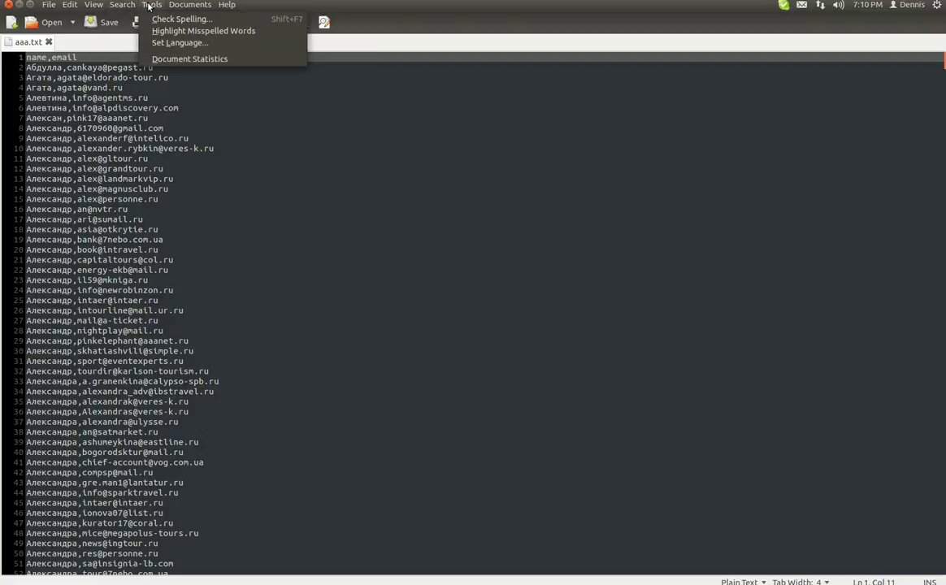
pyautogui.click(173, 43)
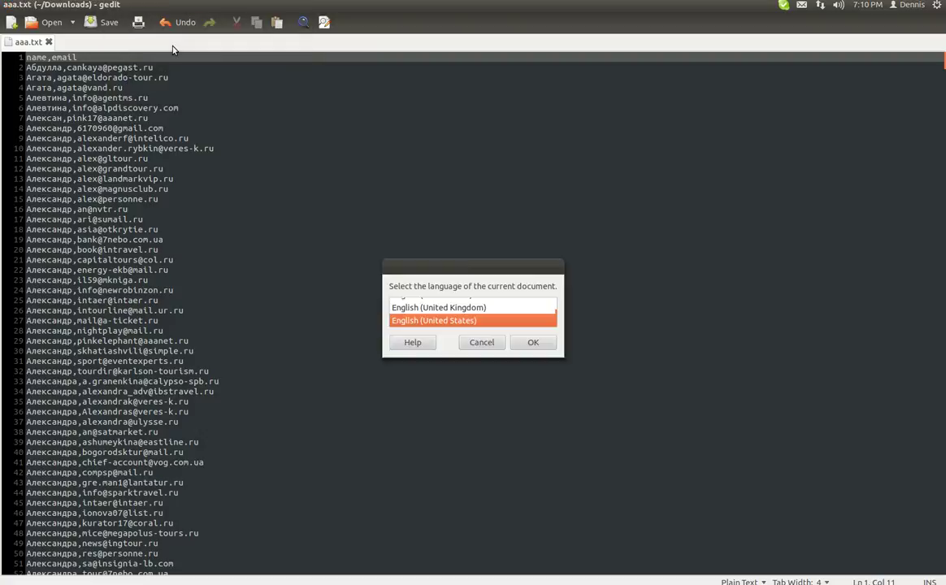
pyautogui.click(486, 343)
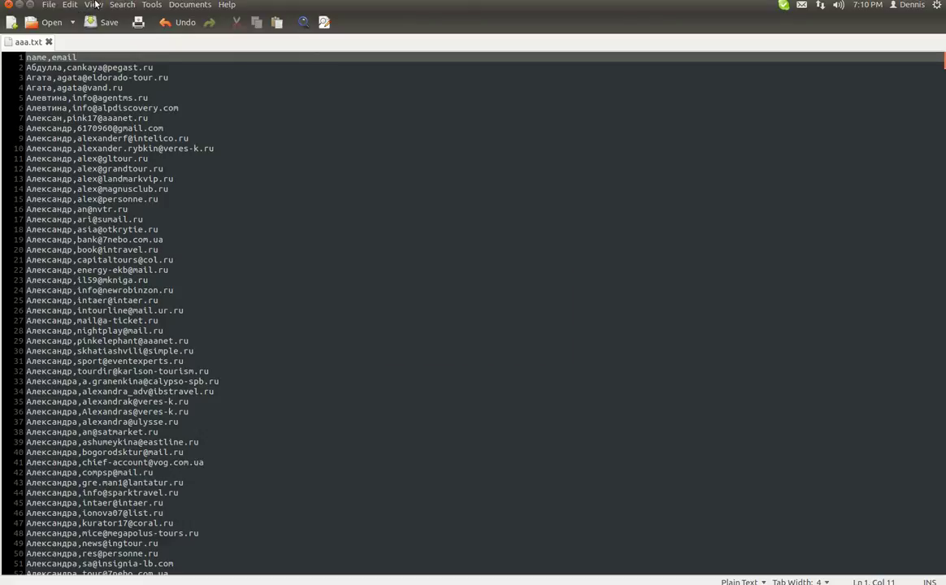
pyautogui.click(93, 5)
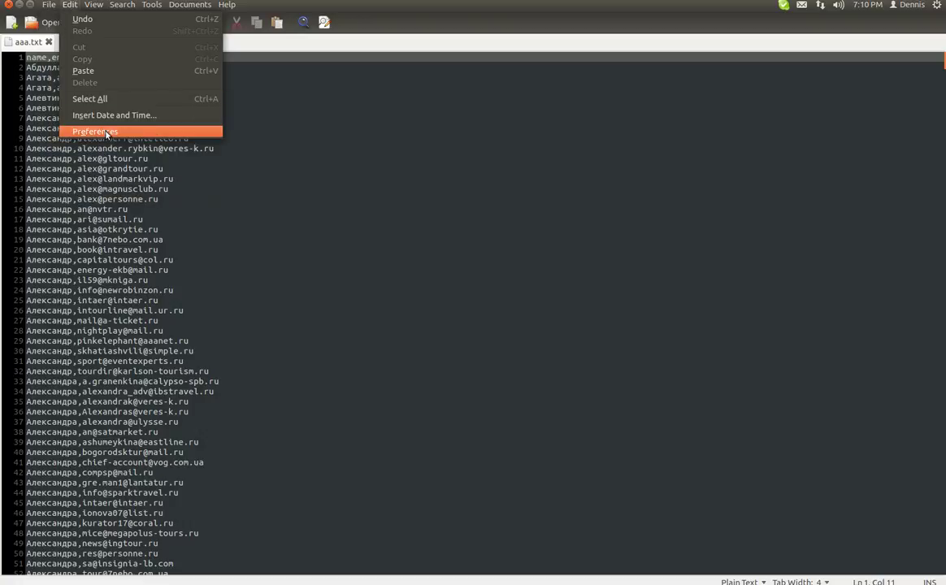
pyautogui.click(105, 133)
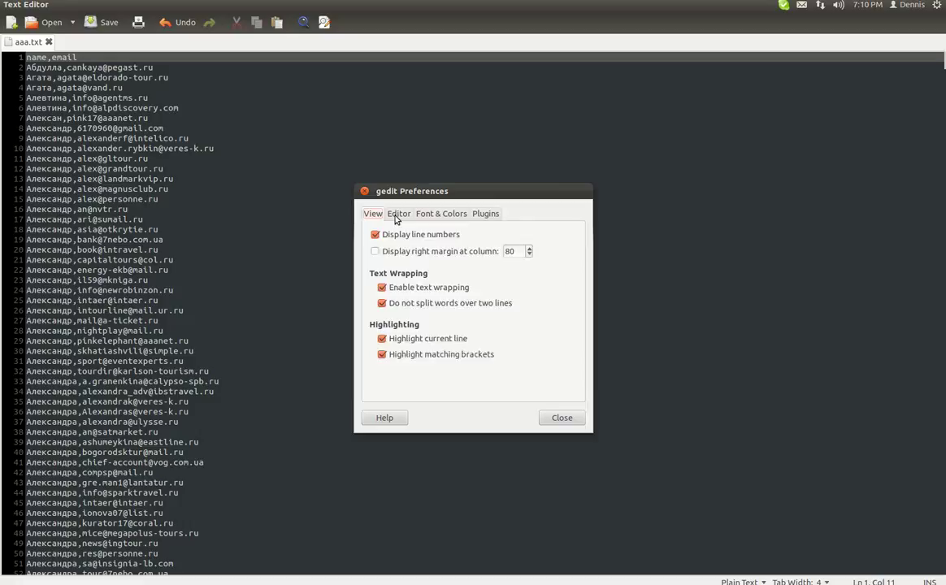
pyautogui.click(397, 216)
pyautogui.click(444, 216)
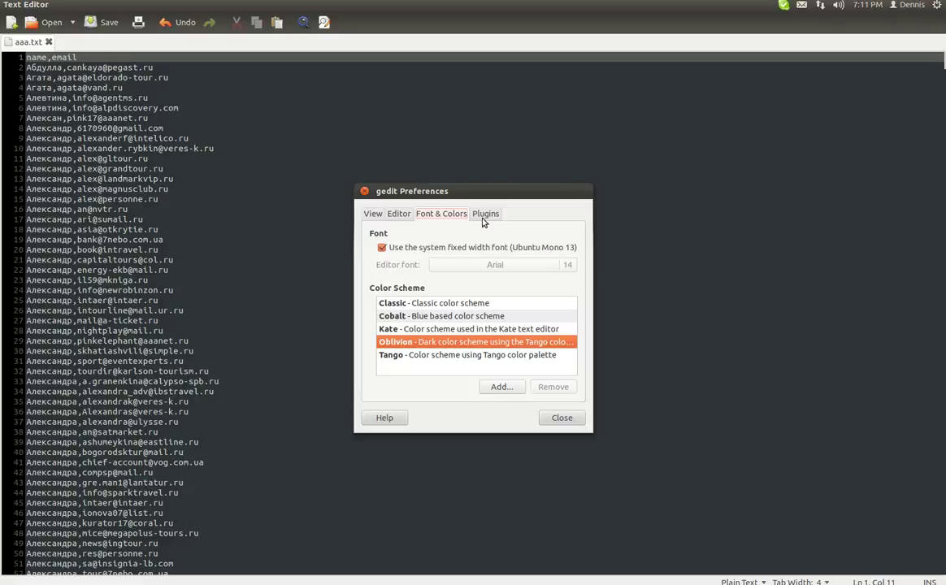
pyautogui.click(485, 215)
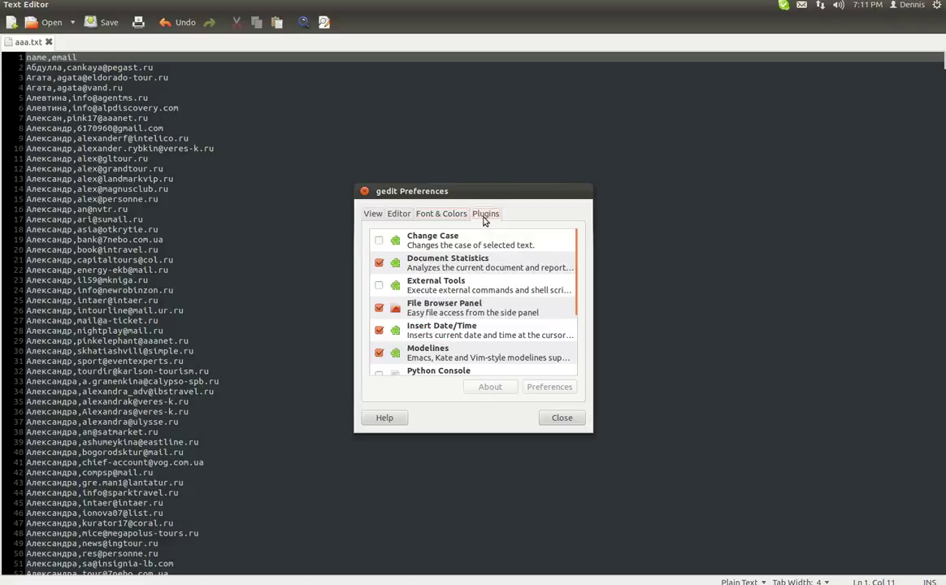
pyautogui.click(560, 417)
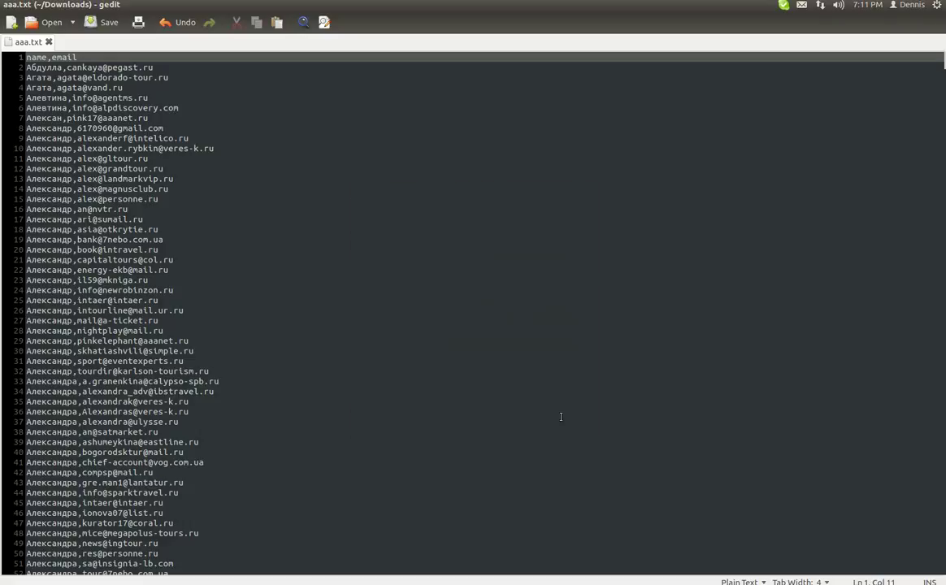
pyautogui.moveTo(61, 5)
pyautogui.click(123, 5)
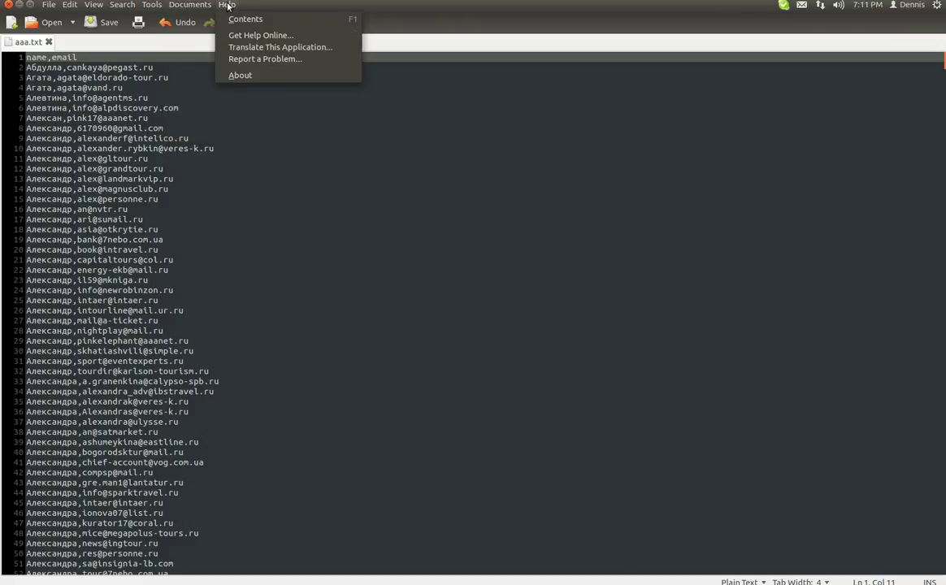
pyautogui.click(351, 15)
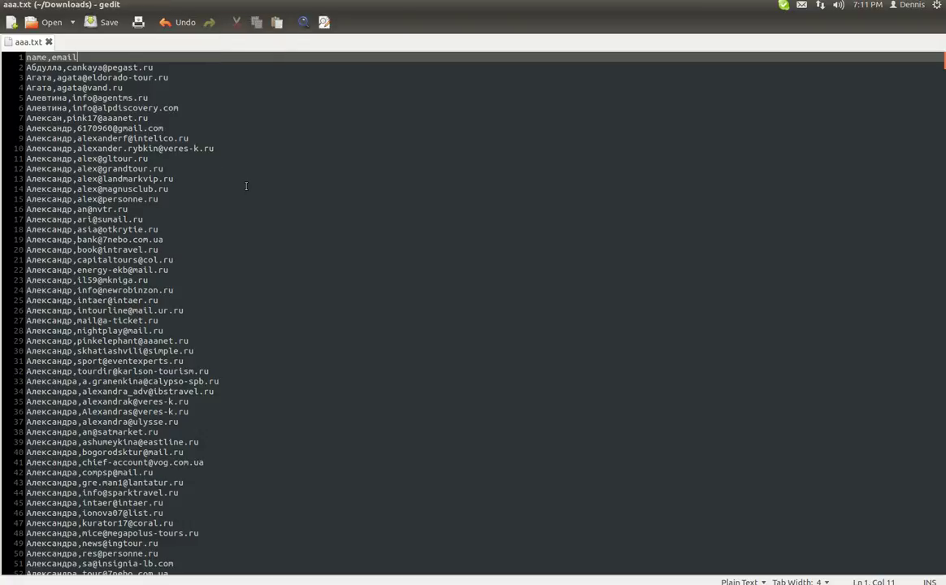
# - Return to Chrome and go to Manage Subscribers, where jaih utf8 lists 1,784 subscribers
pyautogui.hotkey('alt', 'Tab')
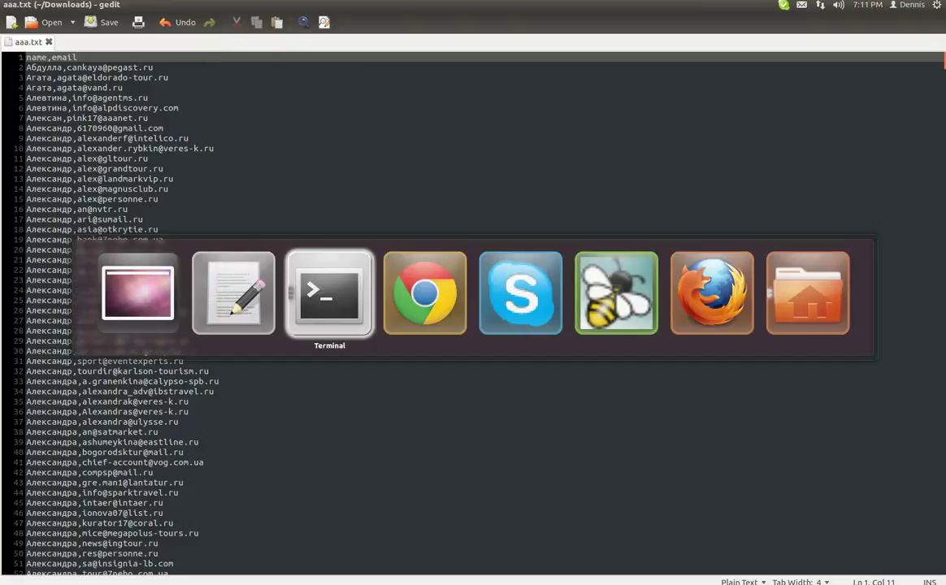
pyautogui.hotkey('alt', 'Tab')
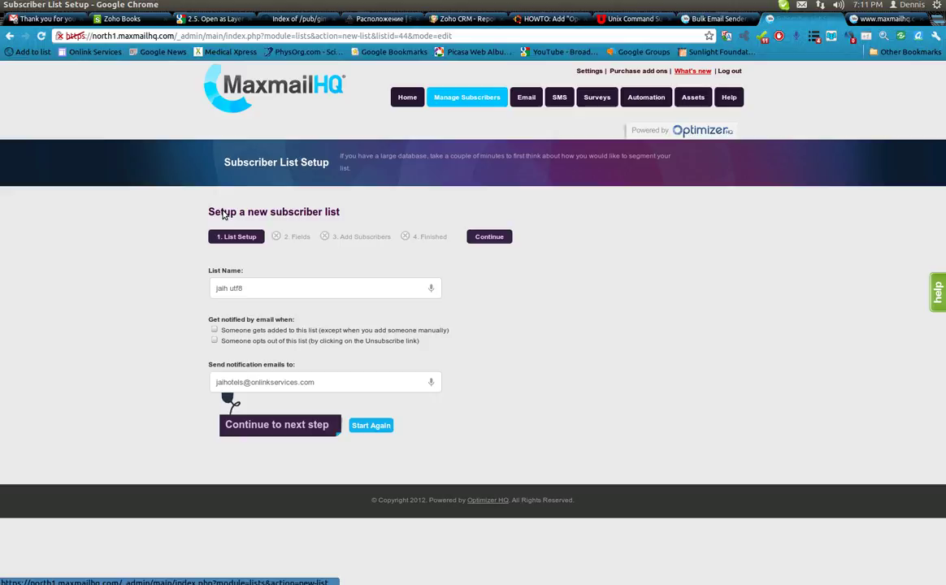
pyautogui.click(10, 35)
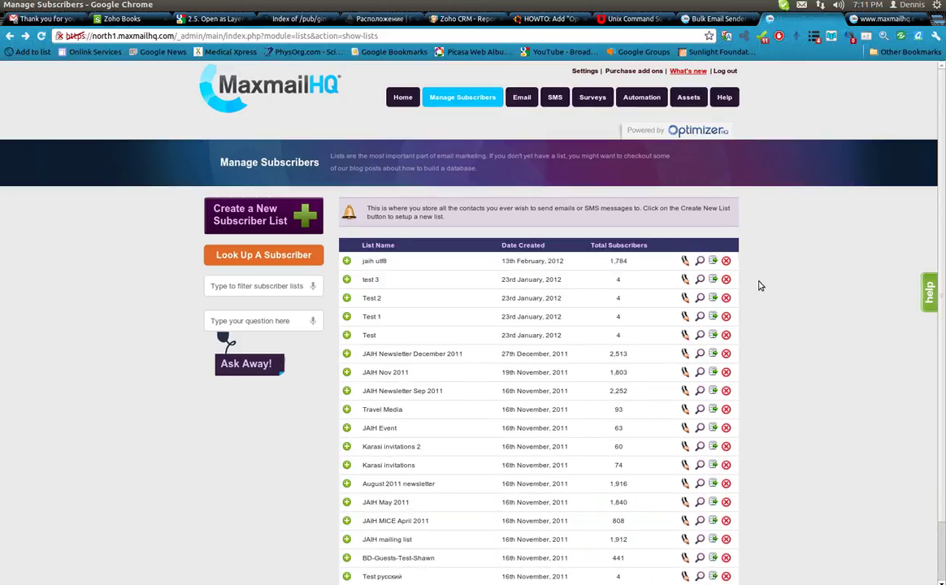
# - Zoom the page in and open the jaih utf8 list's subscriber view via its magnifier icon
pyautogui.hotkey('ctrl', '+')
pyautogui.hotkey('ctrl', '+')
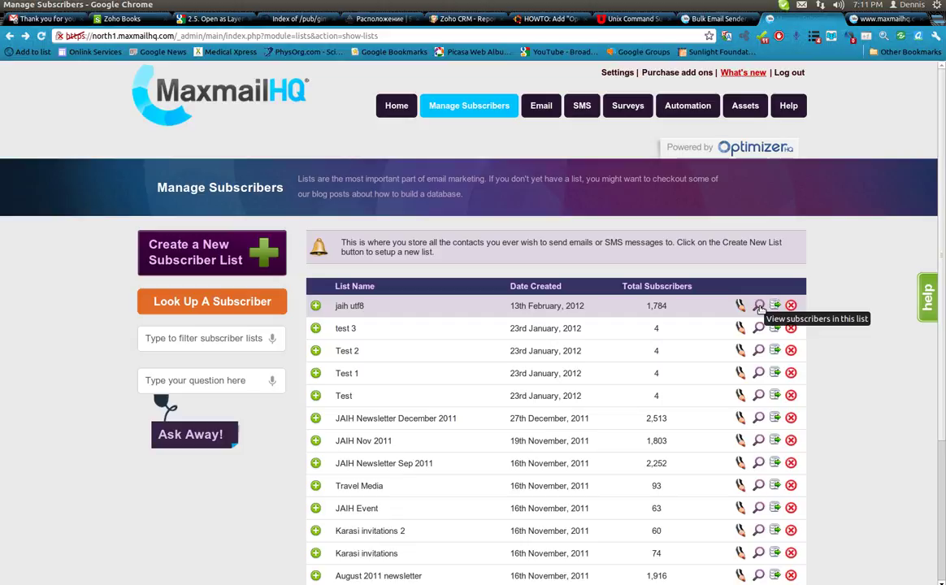
pyautogui.click(758, 306)
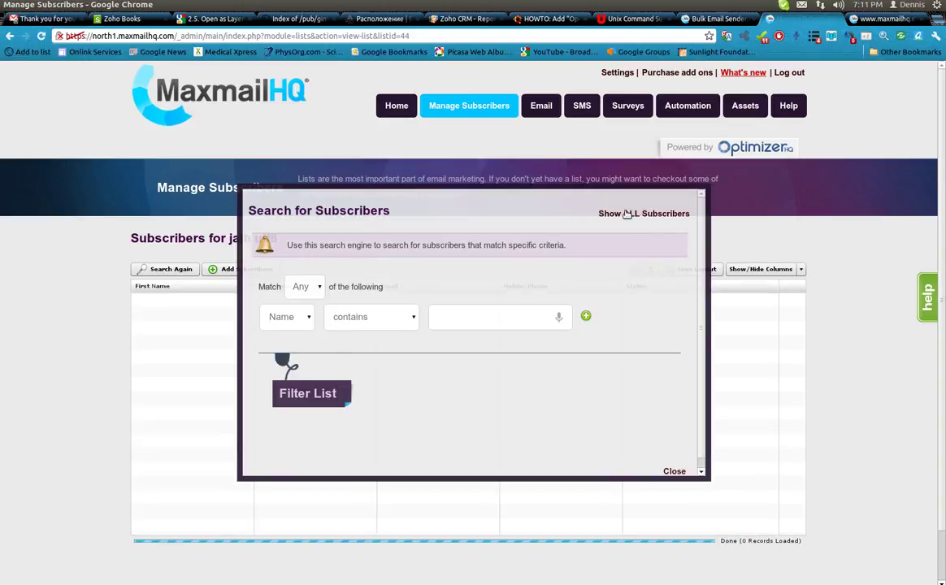
# - Close the Search for Subscribers dialog and inspect the empty grid reporting 0 records loaded
pyautogui.click(674, 473)
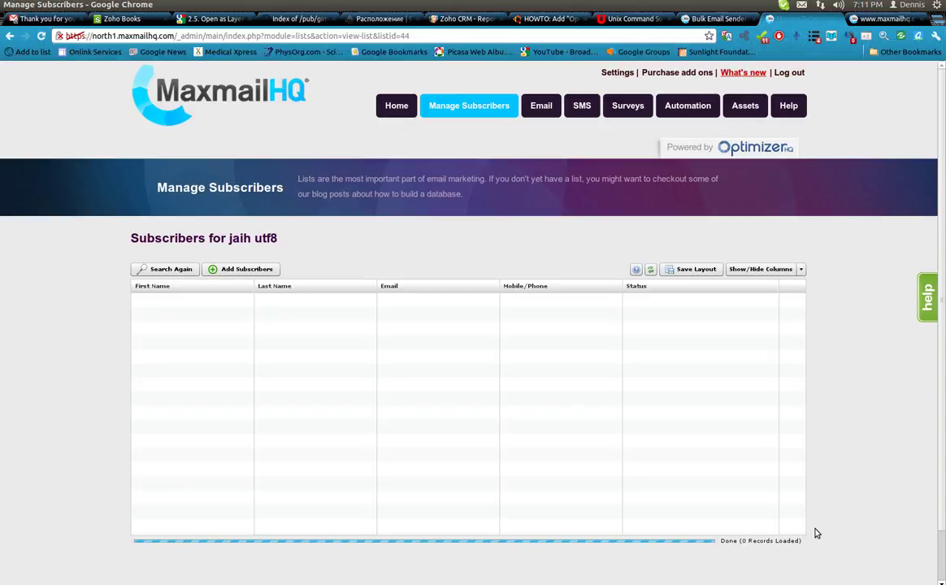
pyautogui.scroll(-2, 816, 544)
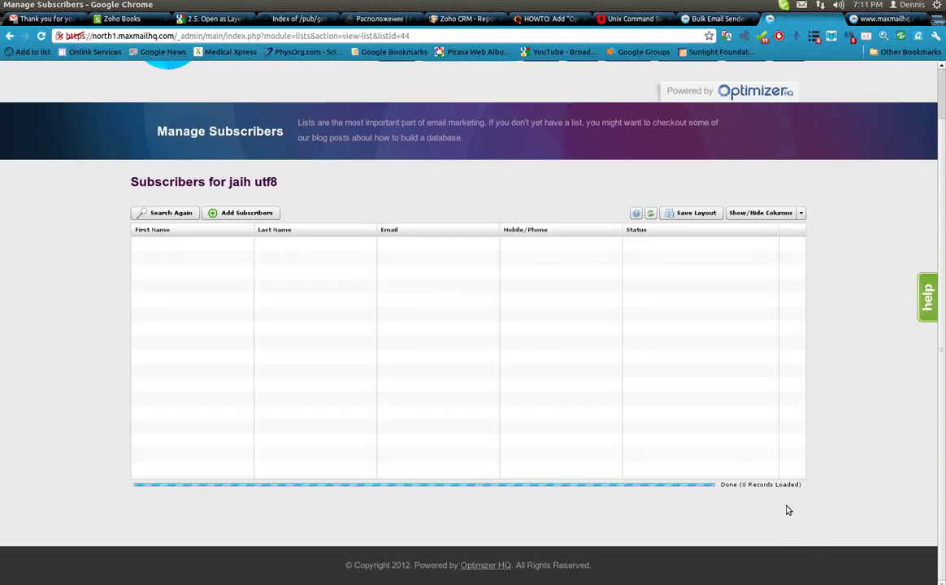
pyautogui.hotkey('ctrl', '+')
pyautogui.hotkey('ctrl', '+')
pyautogui.scroll(-2, 862, 537)
pyautogui.scroll(-2, 897, 463)
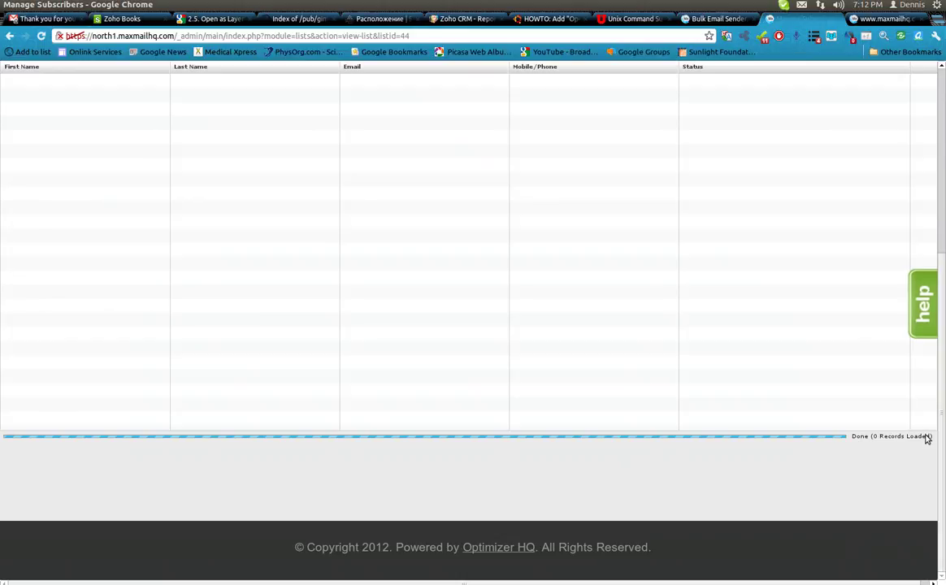
pyautogui.scroll(1, 490, 465)
pyautogui.scroll(5, 491, 465)
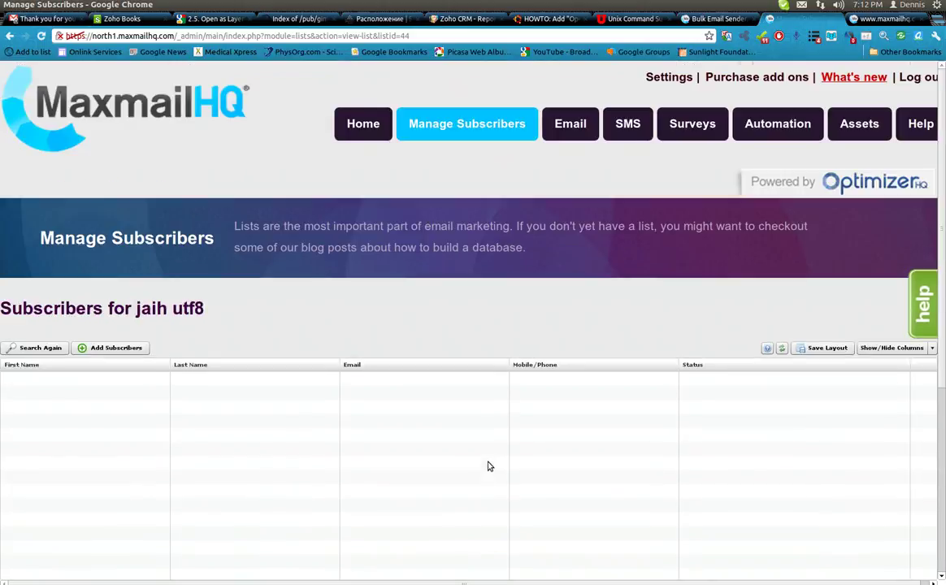
pyautogui.scroll(-2, 305, 414)
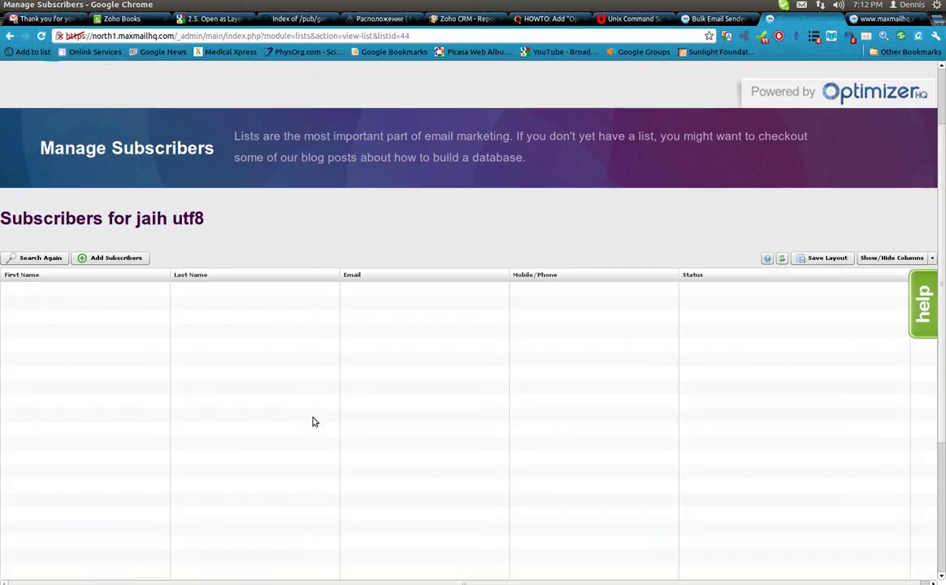
# - Hide the Last Name, Mobile/Phone and Status columns from the jaih utf8 grid
pyautogui.click(881, 258)
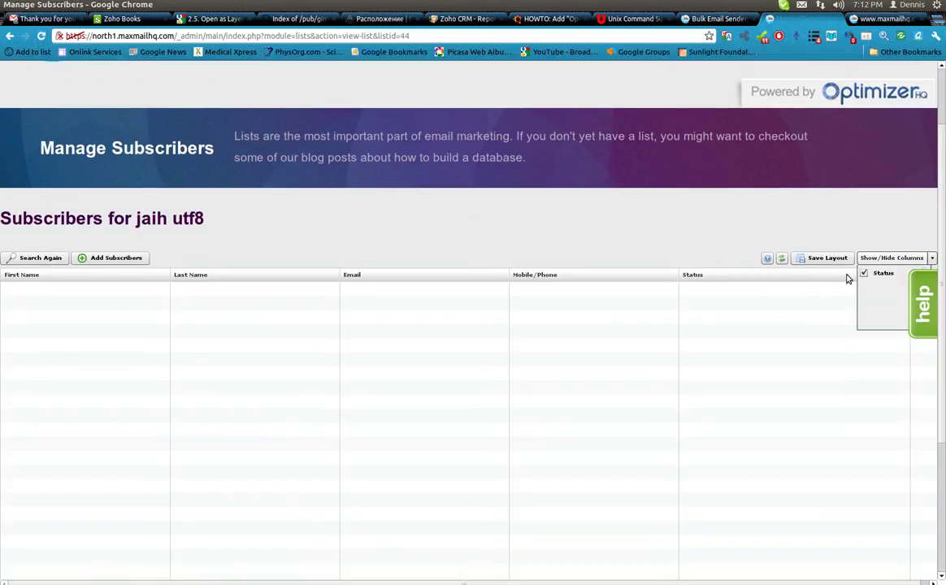
pyautogui.click(865, 287)
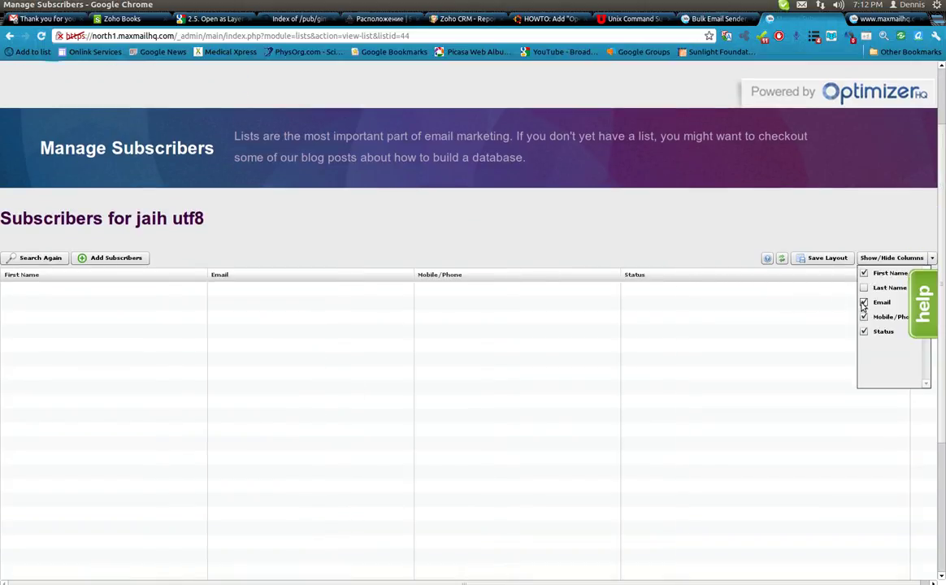
pyautogui.click(864, 317)
pyautogui.click(865, 331)
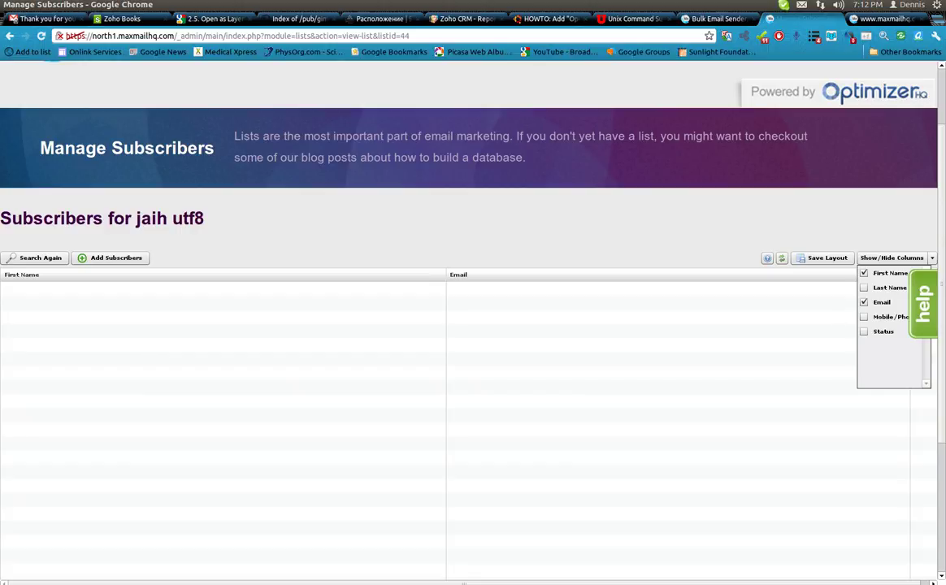
# - Switch from MaxmailHQ to the Terminal windows
pyautogui.hotkey('alt', 'Tab')
pyautogui.hotkey('alt', 'Tab')
pyautogui.hotkey('alt', 'Tab')
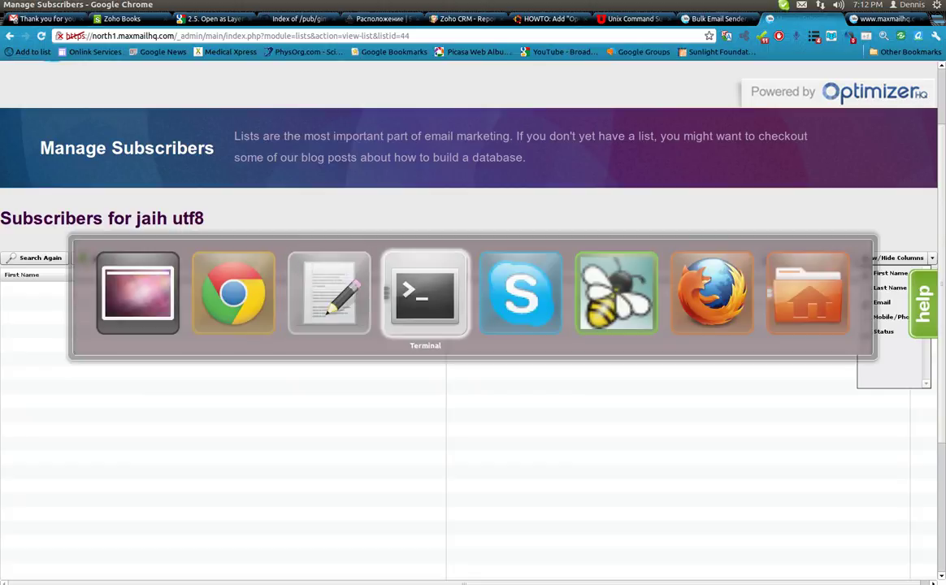